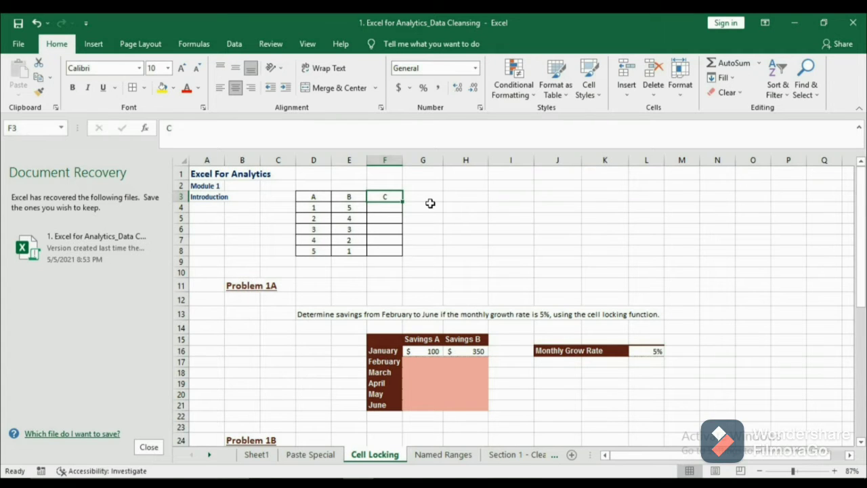
Step: Enter the formula =D4*E4 in cell F4 to multiply columns A and B of the small table
{"action": "left_click", "coordinate": [393, 207]}
{"action": "type", "text": "="}
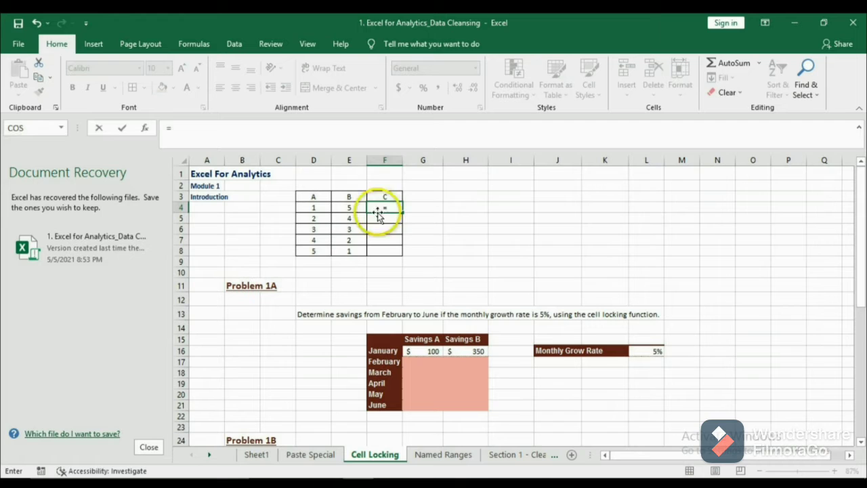
{"action": "left_click", "coordinate": [318, 210]}
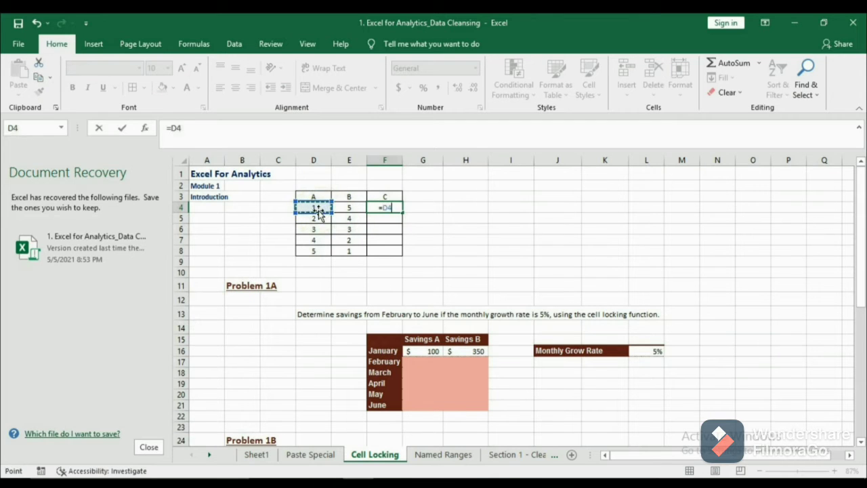
{"action": "type", "text": "*"}
{"action": "left_click", "coordinate": [352, 207]}
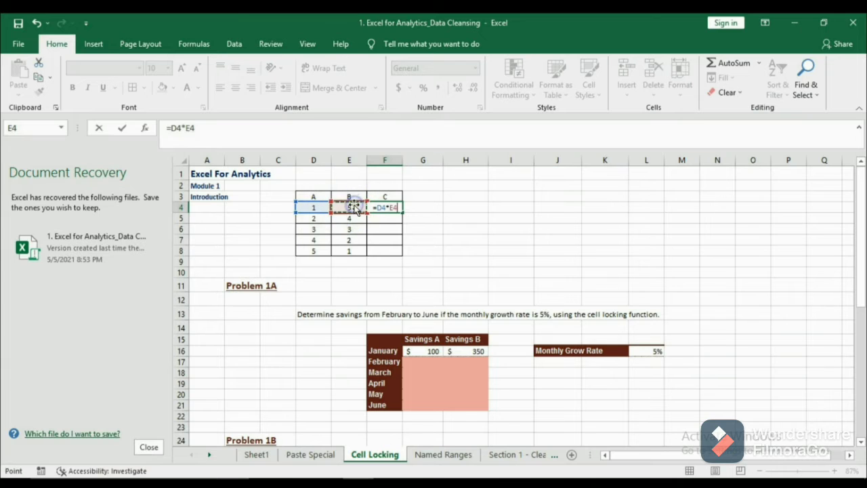
{"action": "key", "text": "Return"}
Step: Fill the F4 multiplication formula down through F8
{"action": "left_click", "coordinate": [393, 203]}
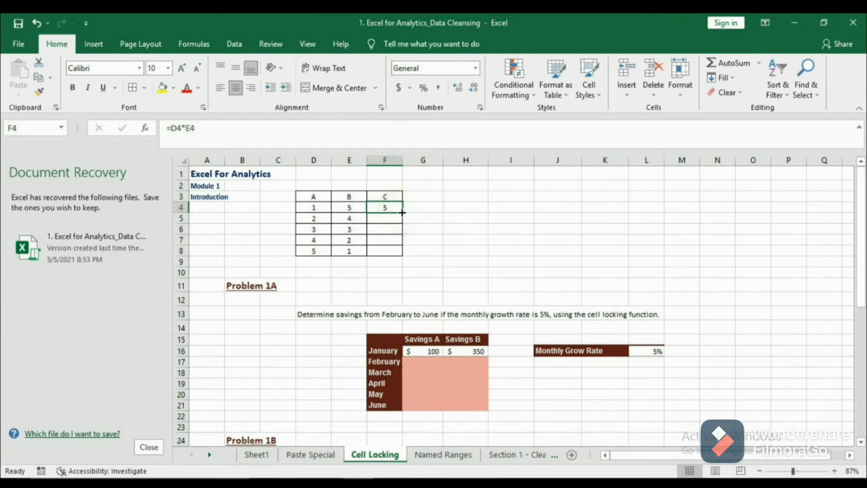
{"action": "left_click_drag", "start_coordinate": [402, 212], "coordinate": [403, 253]}
{"action": "left_click", "coordinate": [401, 207]}
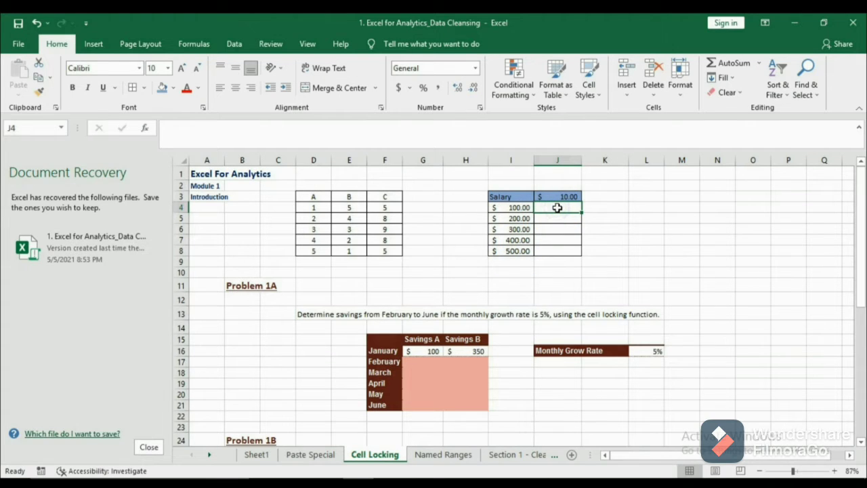
Step: Enter the unlocked formula =I4+J3 in cell J4 to add the bonus amount to the first salary
{"action": "type", "text": "="}
{"action": "left_click", "coordinate": [518, 208]}
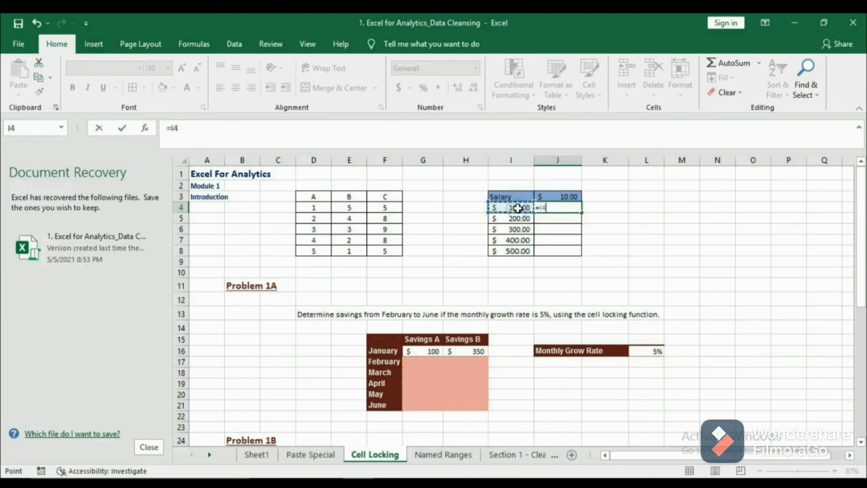
{"action": "type", "text": "+"}
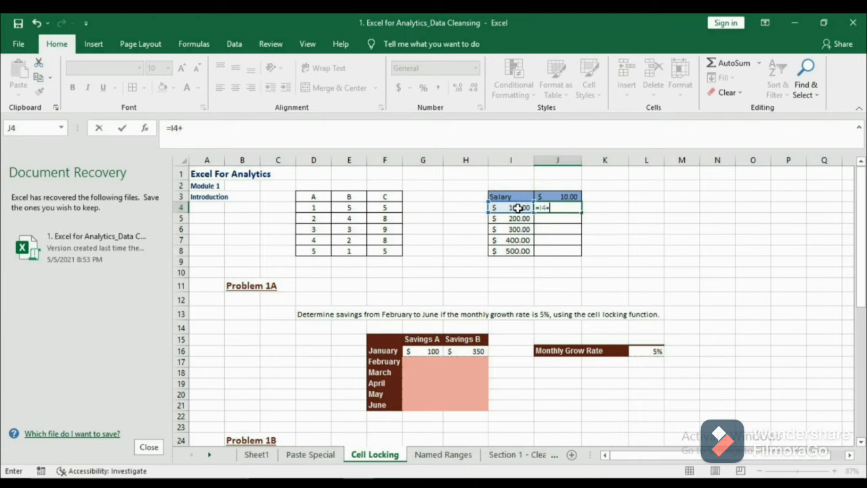
{"action": "left_click", "coordinate": [567, 196]}
{"action": "key", "text": "Return"}
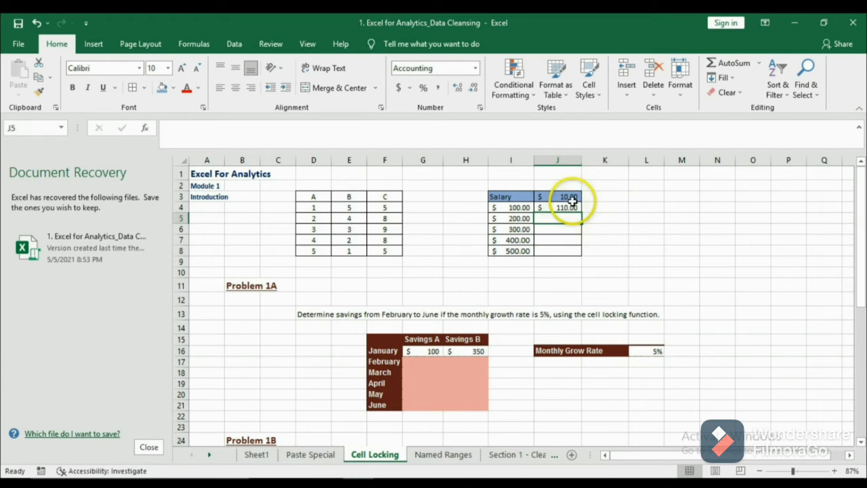
Step: Fill the J4 formula with its relative references down through J8
{"action": "left_click", "coordinate": [573, 207]}
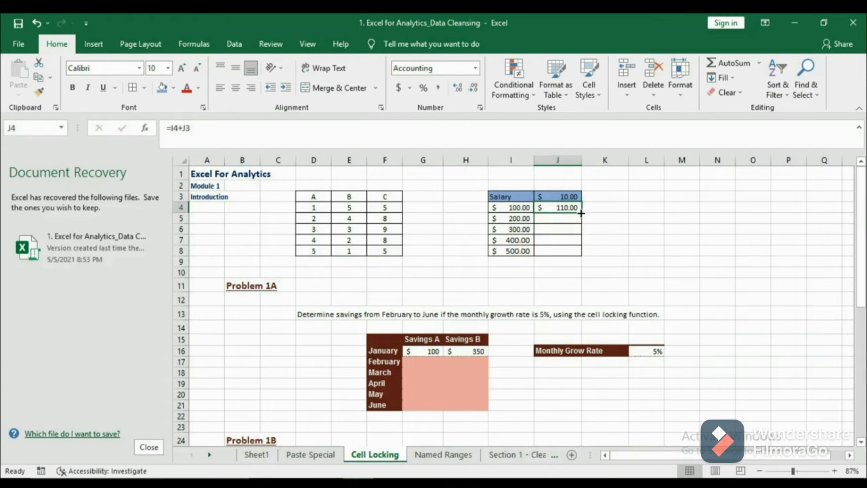
{"action": "left_click_drag", "start_coordinate": [581, 213], "coordinate": [584, 251]}
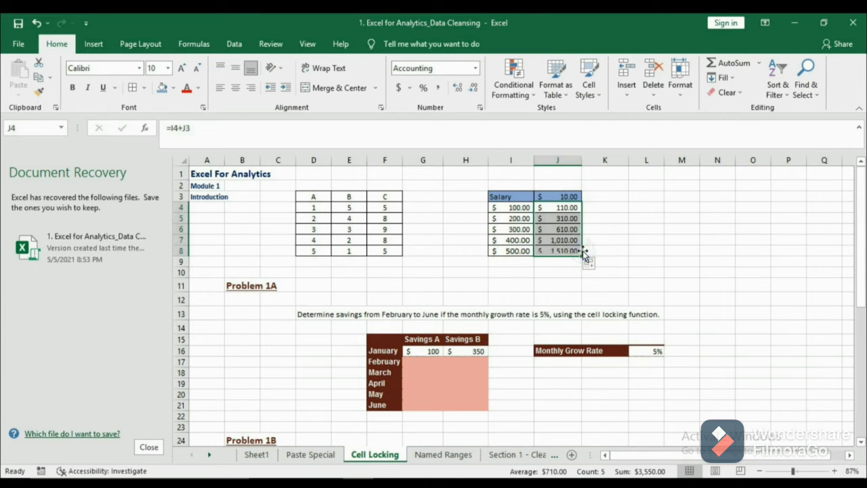
{"action": "left_click", "coordinate": [585, 208]}
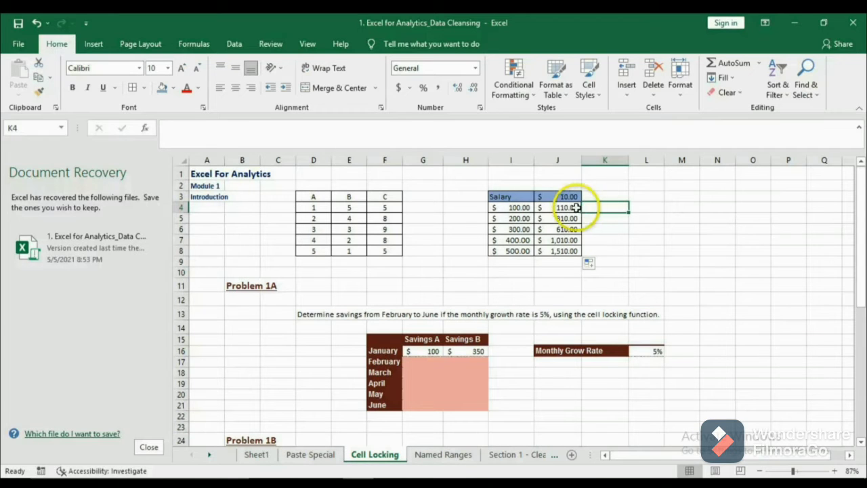
Step: Clear only the contents of cells J4 to J8 in the salary table
{"action": "left_click_drag", "start_coordinate": [572, 207], "coordinate": [565, 251]}
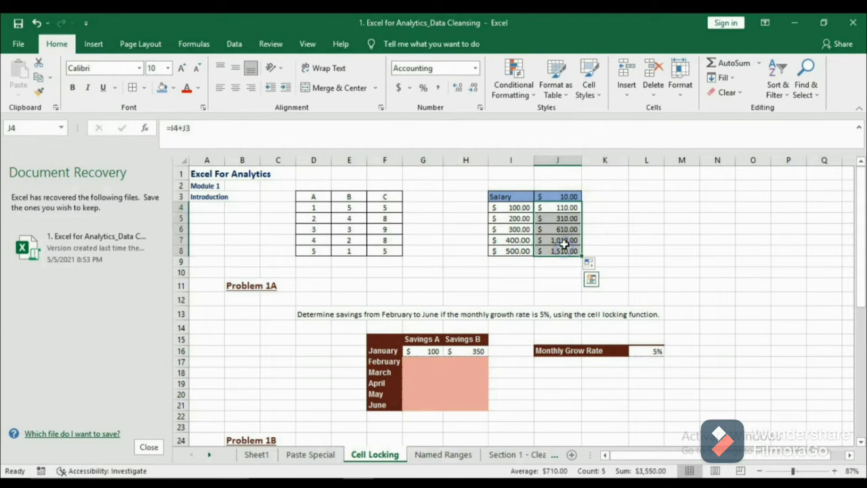
{"action": "left_click", "coordinate": [740, 94]}
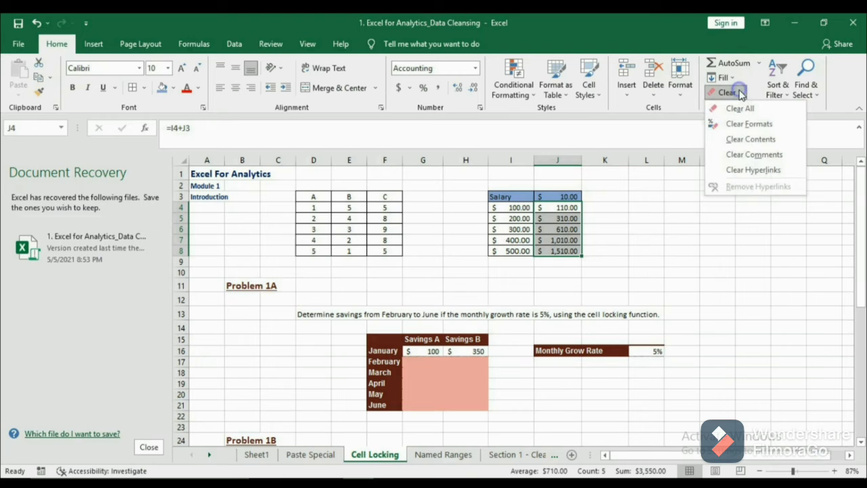
{"action": "left_click", "coordinate": [740, 140]}
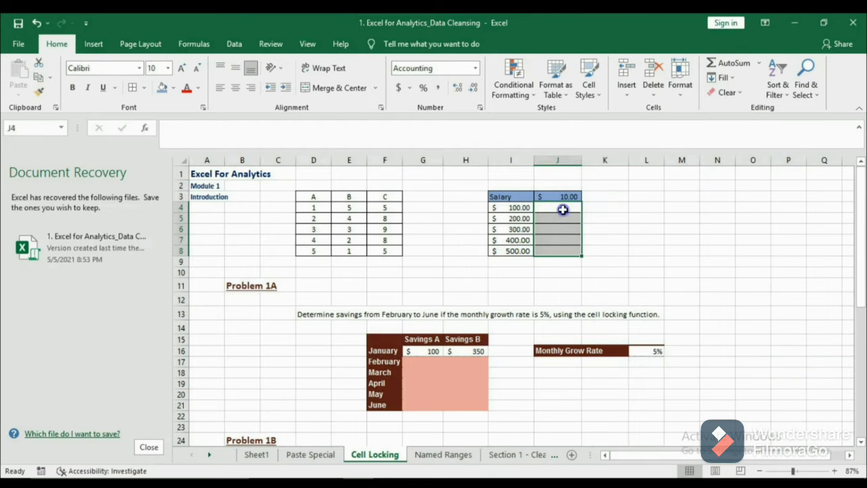
Step: Enter =I4+$J$3 in J4 with the J3 reference locked, and fill it down through J8
{"action": "left_click", "coordinate": [563, 210]}
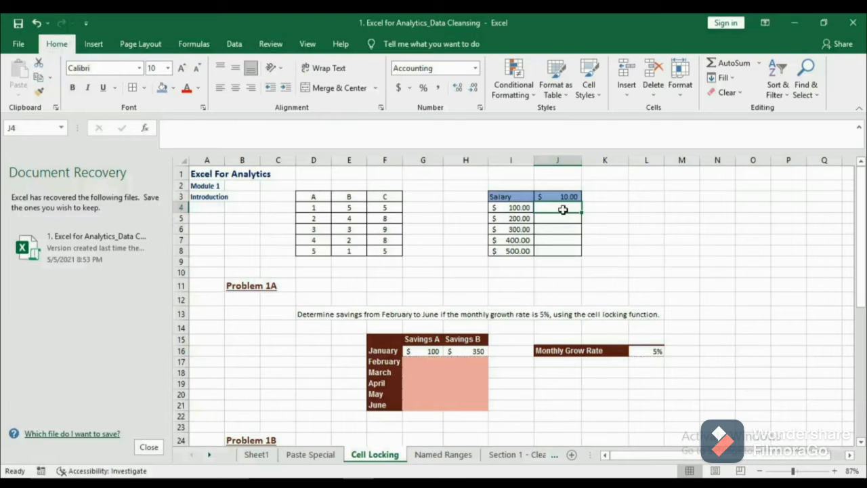
{"action": "left_click_drag", "start_coordinate": [571, 205], "coordinate": [562, 196]}
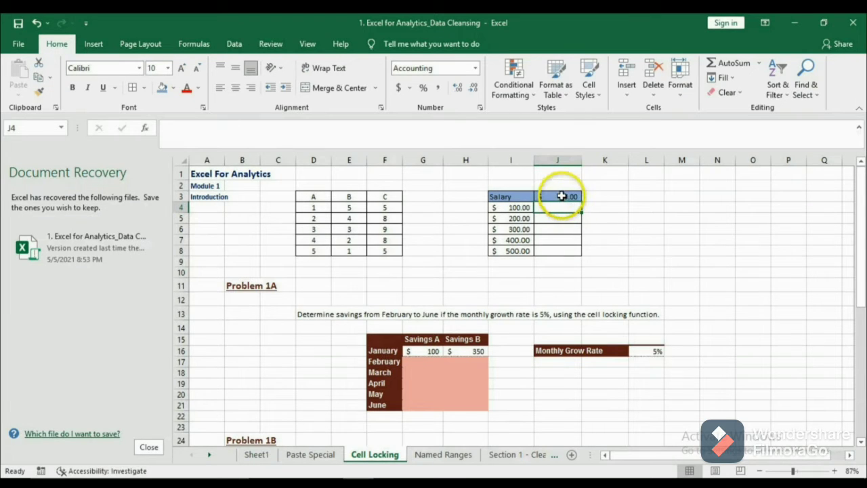
{"action": "left_click", "coordinate": [562, 196]}
{"action": "left_click", "coordinate": [559, 206]}
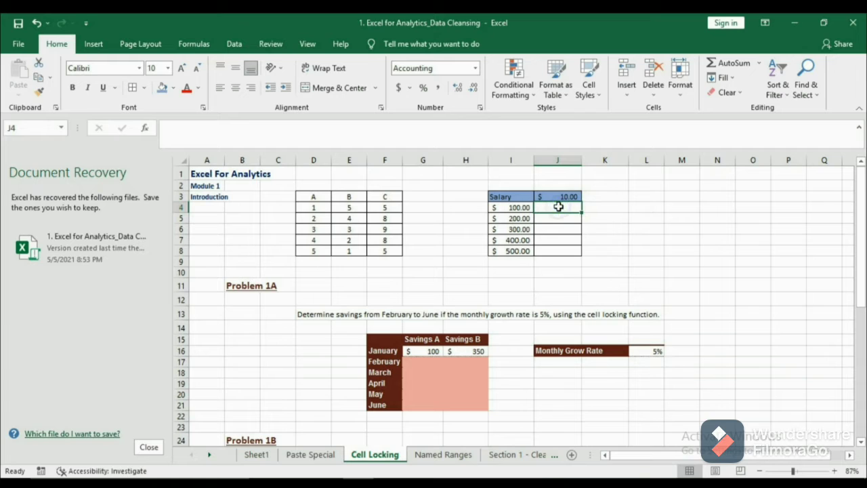
{"action": "type", "text": "="}
{"action": "left_click", "coordinate": [519, 210]}
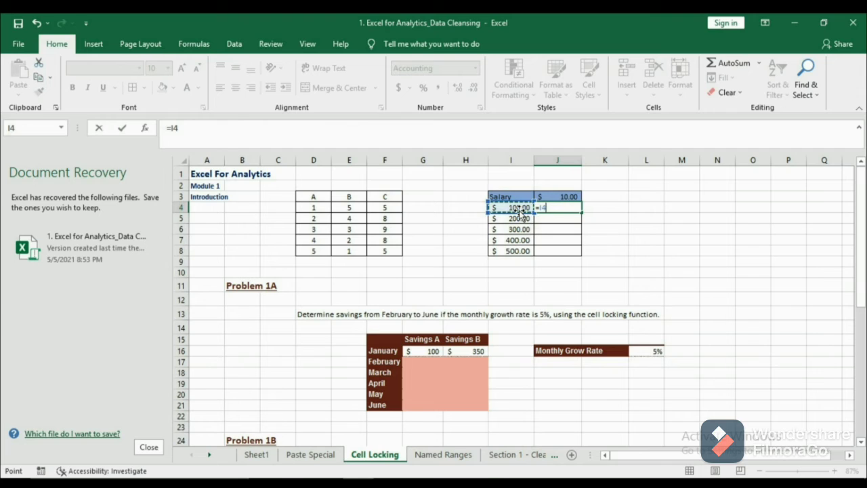
{"action": "type", "text": "+"}
{"action": "left_click", "coordinate": [564, 198]}
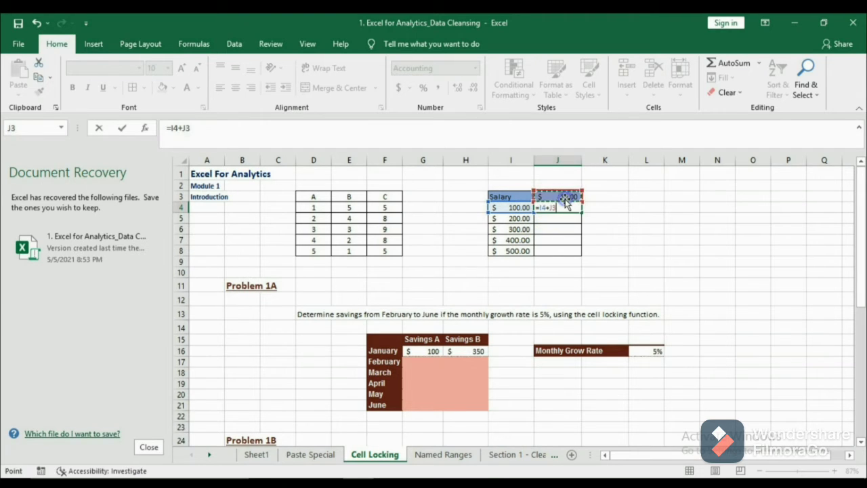
{"action": "key", "text": "F4"}
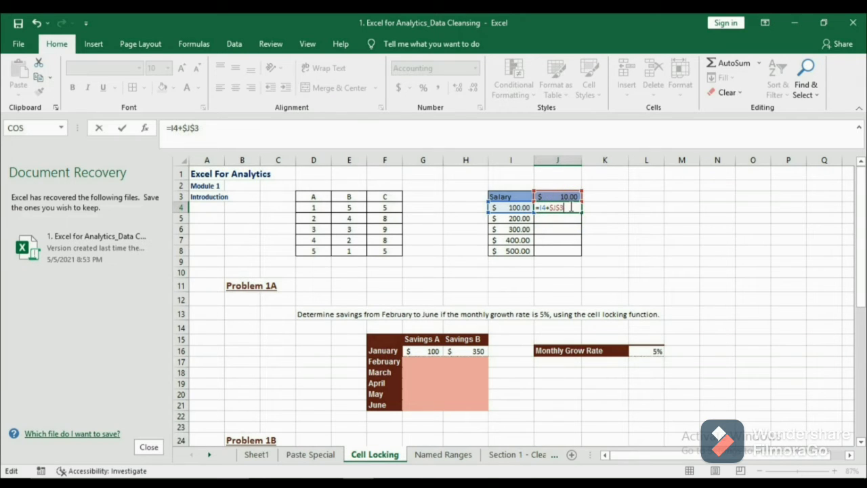
{"action": "key", "text": "ctrl+Return"}
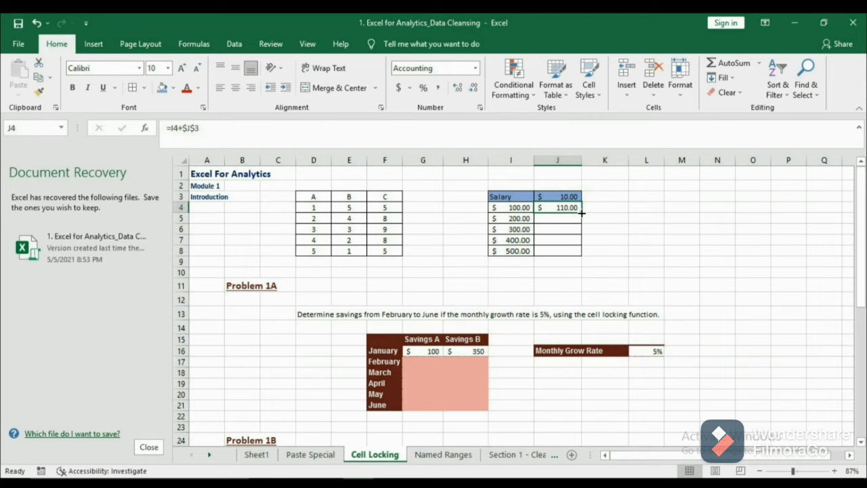
{"action": "double_click", "coordinate": [581, 213]}
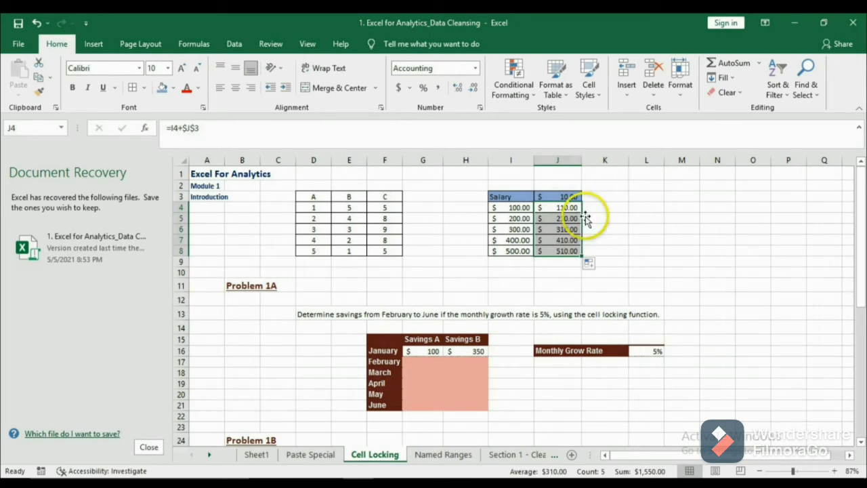
{"action": "left_click", "coordinate": [598, 208]}
Step: Start the February Savings A formula in G17 by multiplying January savings by the monthly growth rate, =G16*L16
{"action": "scroll", "coordinate": [865, 267], "scroll_direction": "down", "scroll_amount": 2}
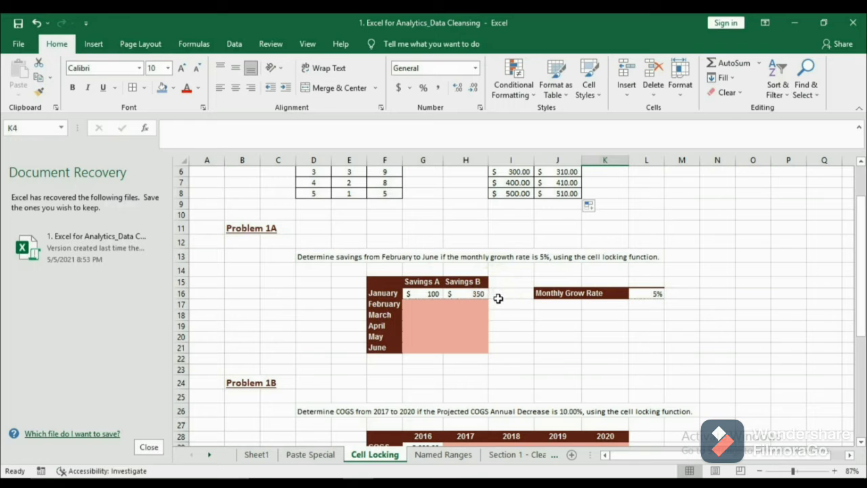
{"action": "left_click", "coordinate": [425, 303]}
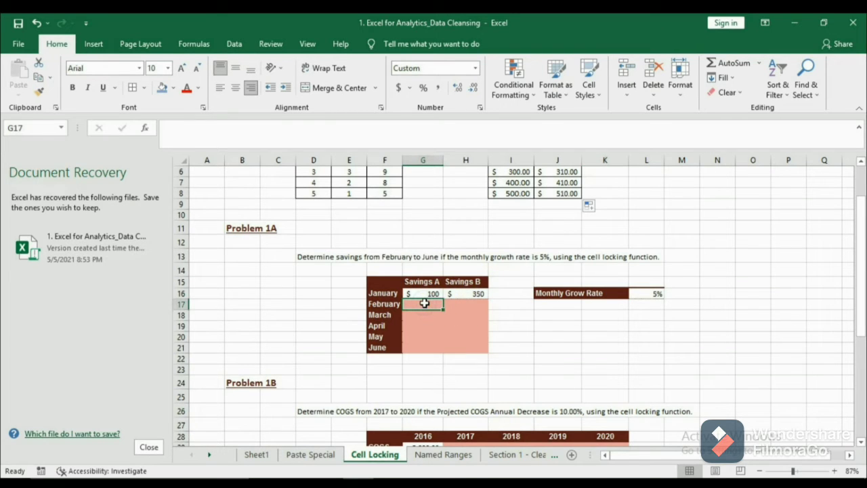
{"action": "scroll", "coordinate": [425, 303], "scroll_direction": "down", "scroll_amount": 2}
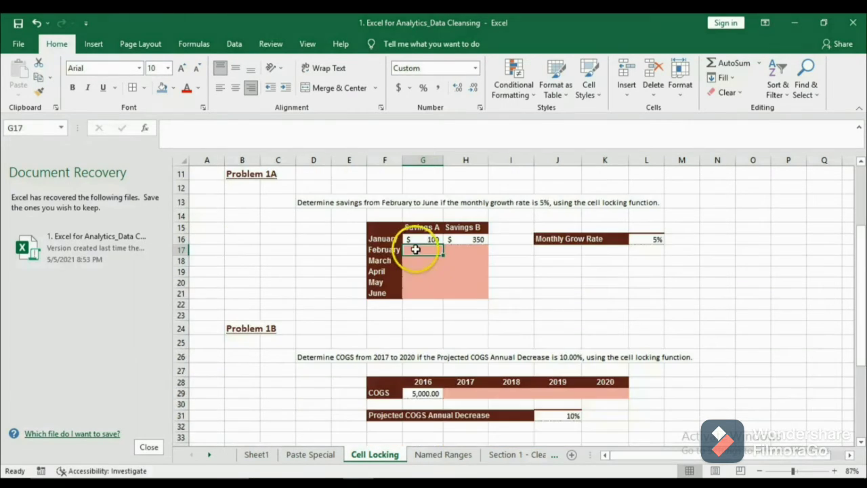
{"action": "type", "text": "="}
{"action": "left_click", "coordinate": [425, 239]}
{"action": "type", "text": "*"}
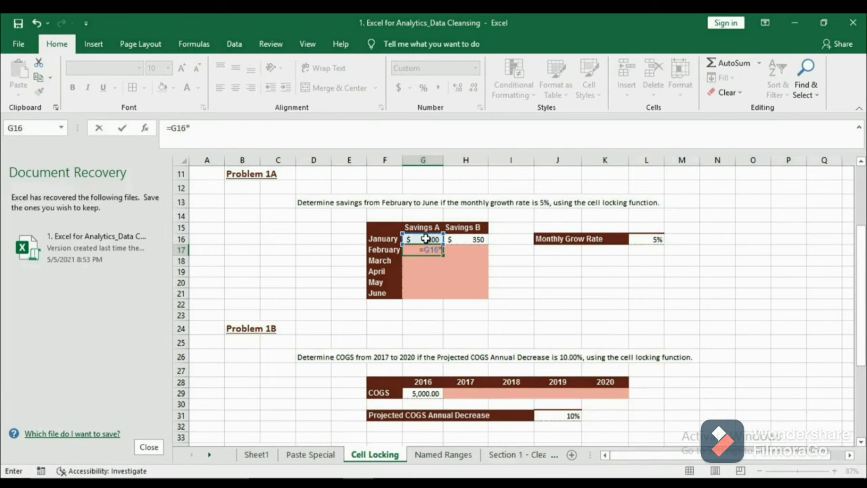
{"action": "left_click", "coordinate": [646, 238]}
Step: Extend the G17 formula to =G16+(G16*$L$16), locking the growth rate reference, and confirm it
{"action": "left_click", "coordinate": [413, 249]}
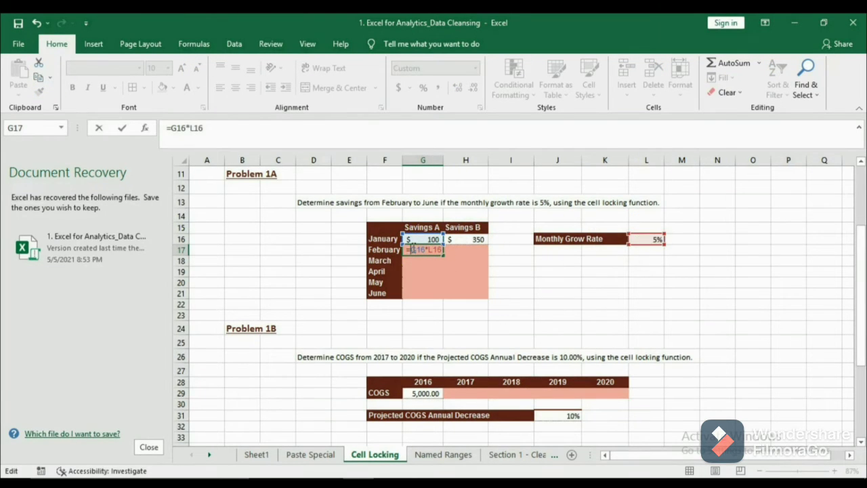
{"action": "left_click", "coordinate": [422, 239]}
{"action": "type", "text": "+("}
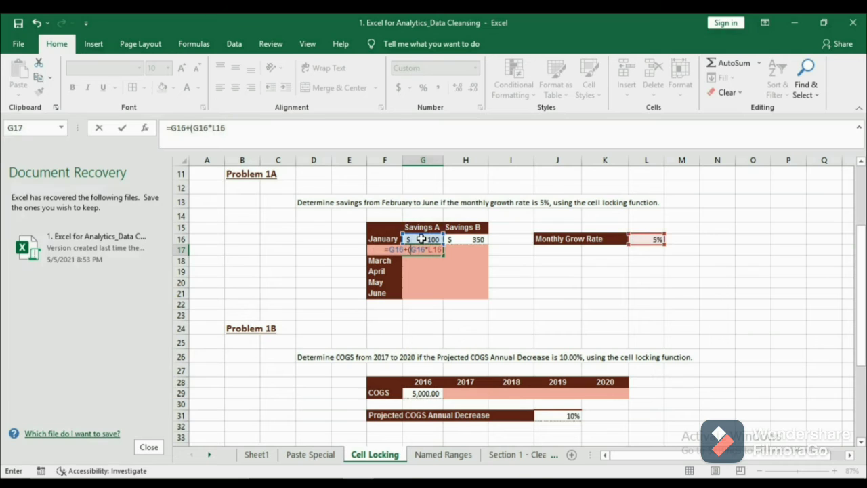
{"action": "left_click", "coordinate": [441, 249]}
{"action": "type", "text": ")"}
{"action": "key", "text": "F4"}
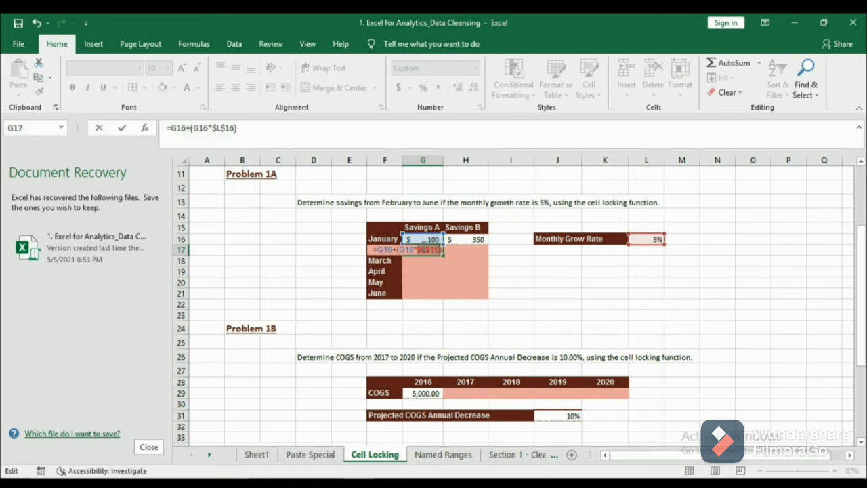
{"action": "left_click", "coordinate": [444, 252]}
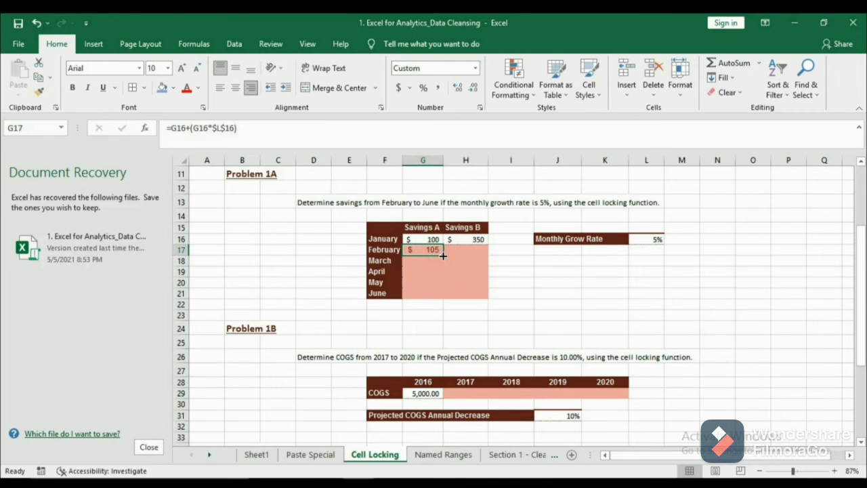
Step: Fill the G17 savings formula down through June in G21
{"action": "left_click_drag", "start_coordinate": [444, 256], "coordinate": [441, 301]}
{"action": "scroll", "coordinate": [442, 305], "scroll_direction": "up", "scroll_amount": 2}
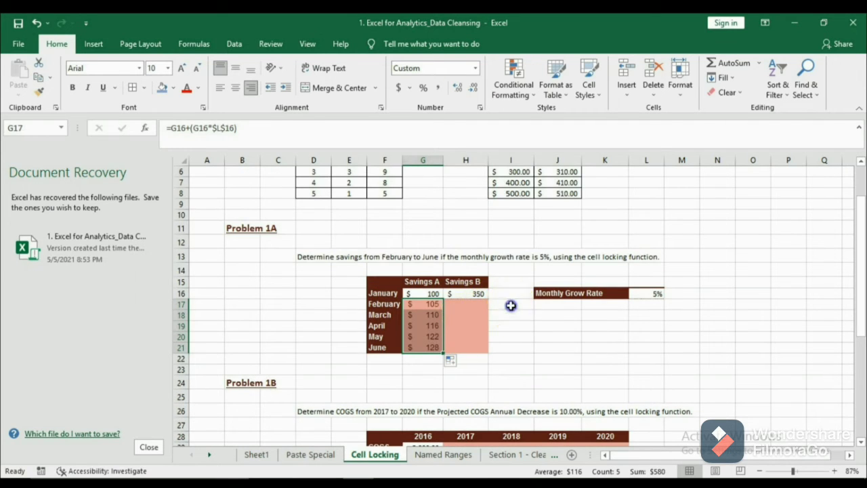
{"action": "left_click", "coordinate": [511, 305]}
Step: Copy the February Savings A formula from G17 and paste only its formula into H17 for Savings B with Paste Special
{"action": "left_click", "coordinate": [467, 305]}
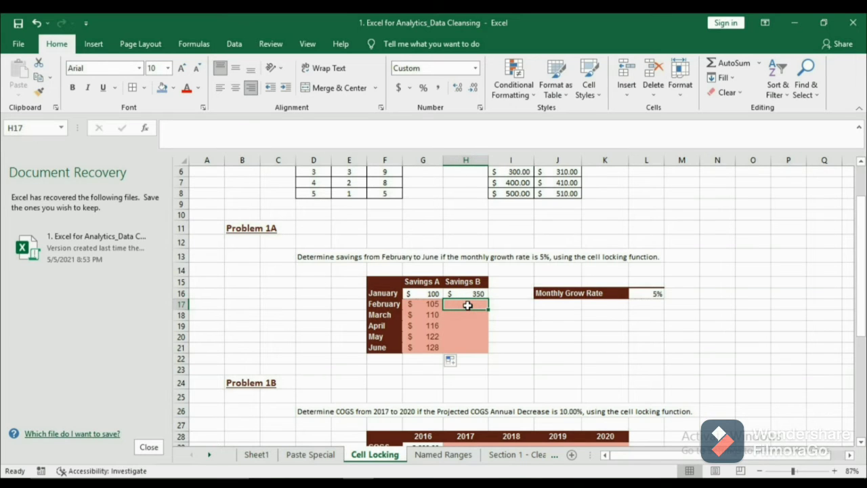
{"action": "left_click", "coordinate": [429, 303]}
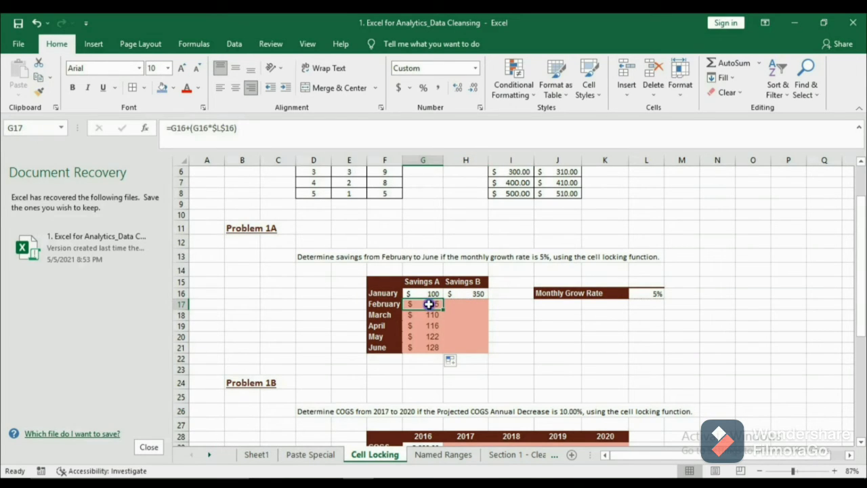
{"action": "key", "text": "ctrl+c"}
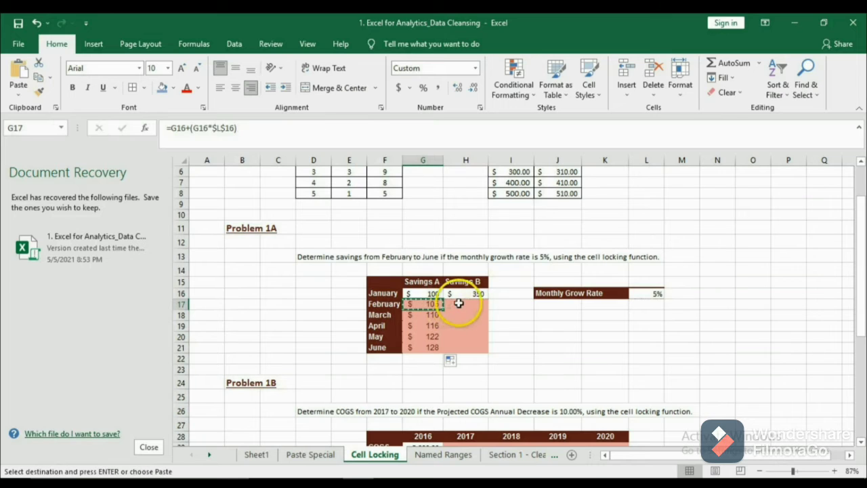
{"action": "left_click", "coordinate": [459, 305]}
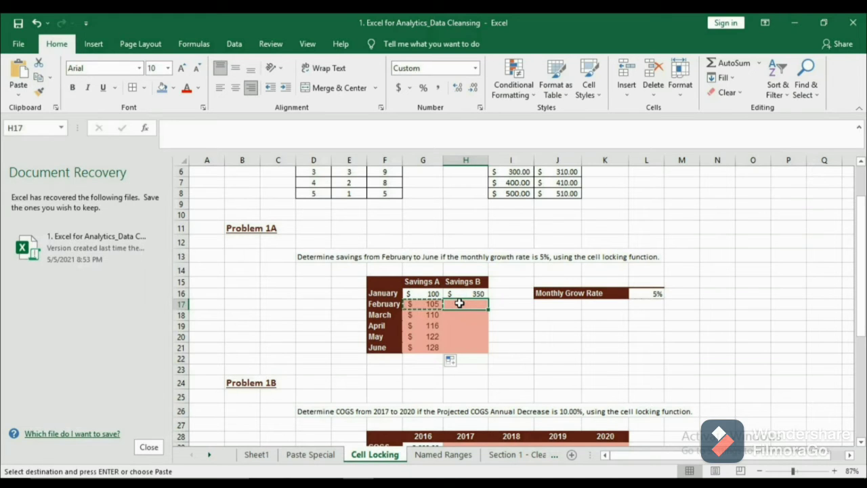
{"action": "key", "text": "ctrl+alt+v"}
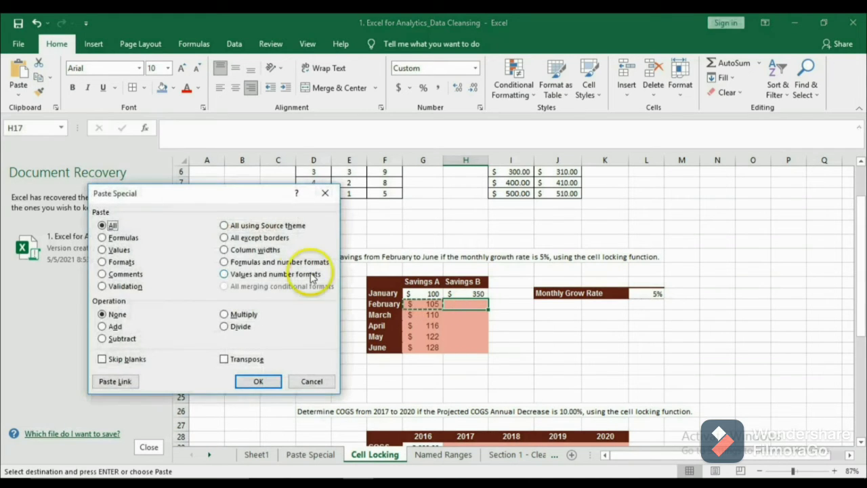
{"action": "left_click", "coordinate": [103, 238]}
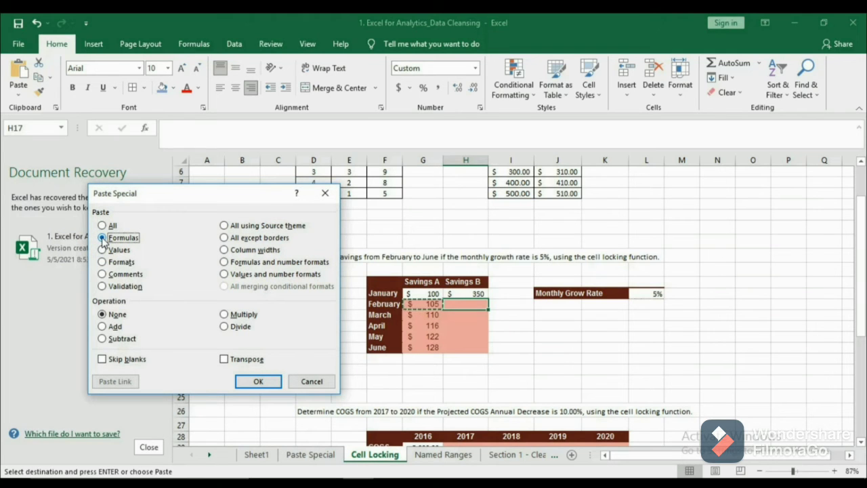
{"action": "left_click", "coordinate": [250, 386]}
{"action": "left_click", "coordinate": [251, 381]}
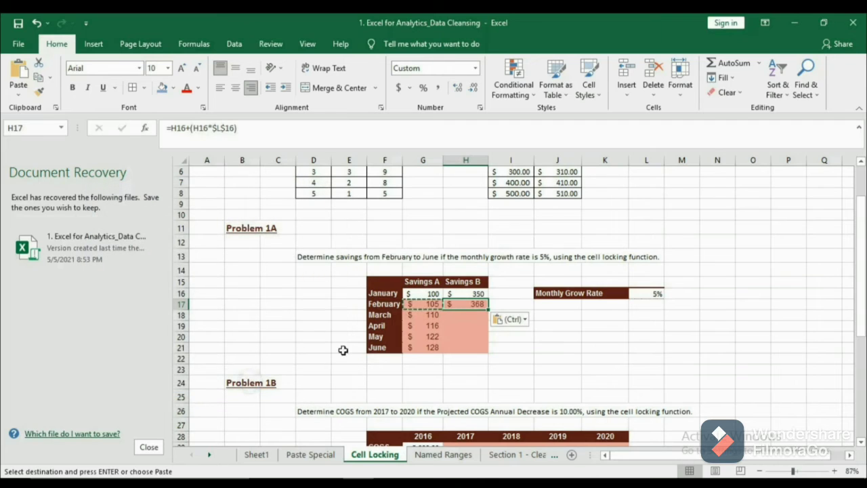
{"action": "key", "text": "Escape"}
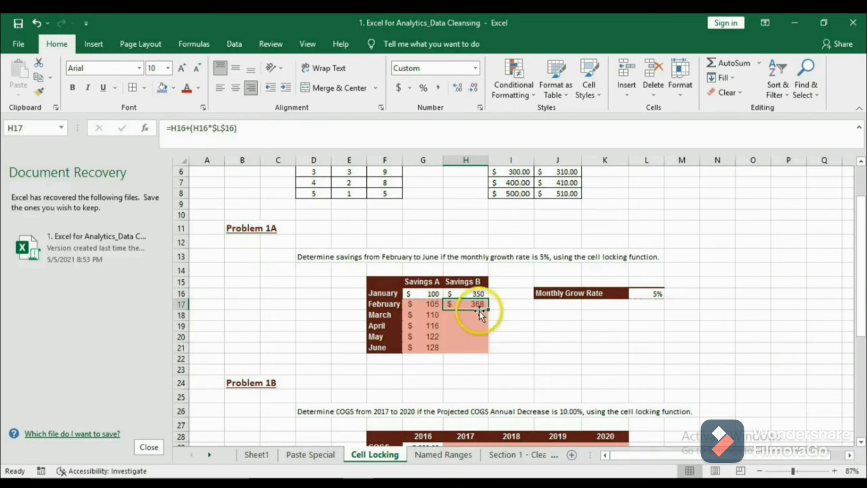
Step: Fill the H17 Savings B formula down through June in H21
{"action": "left_click_drag", "start_coordinate": [488, 309], "coordinate": [492, 353]}
{"action": "left_click", "coordinate": [498, 306]}
{"action": "scroll", "coordinate": [499, 308], "scroll_direction": "down", "scroll_amount": 2}
Step: Start the 2017 COGS formula in H29 by multiplying 2016 COGS by the projected annual decrease, =G29*J31
{"action": "left_click", "coordinate": [466, 393]}
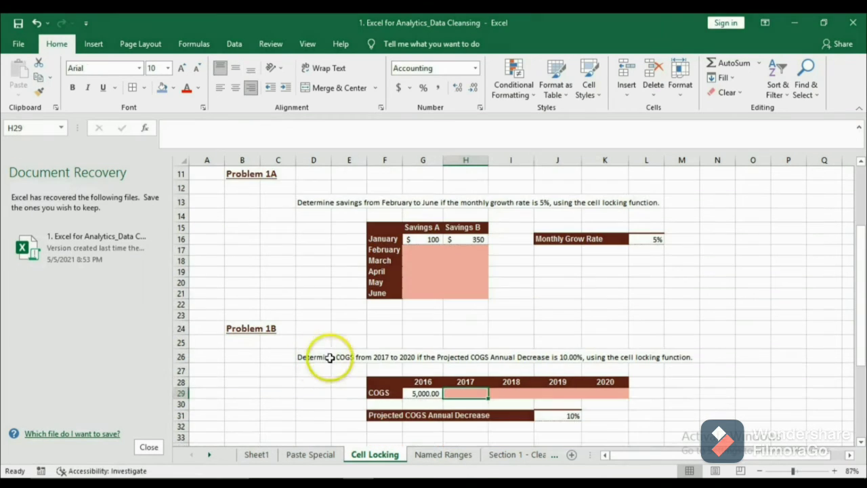
{"action": "left_click", "coordinate": [461, 393]}
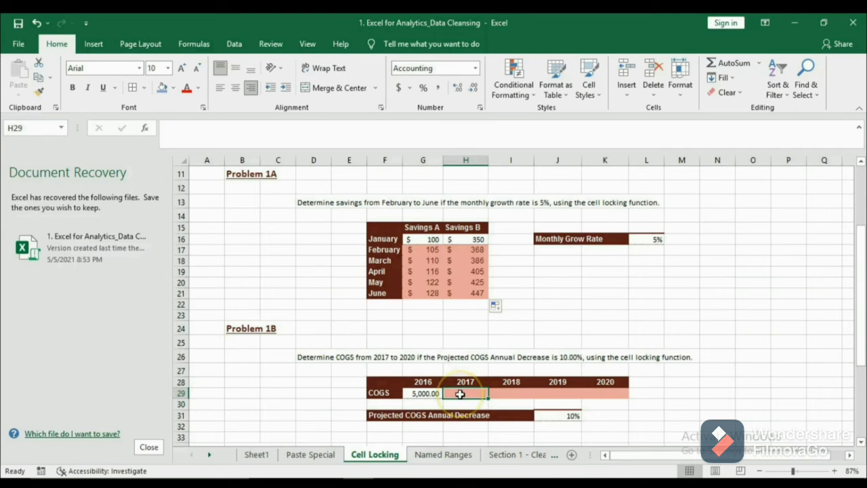
{"action": "key", "text": "ctrl+z"}
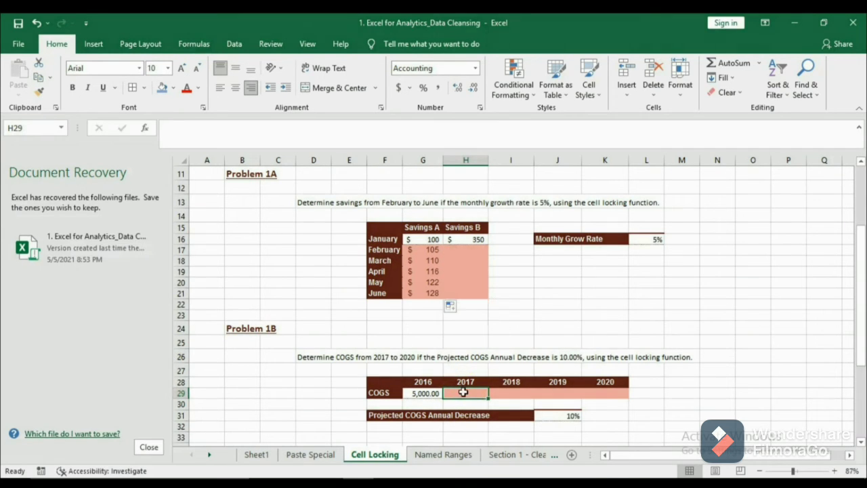
{"action": "type", "text": "="}
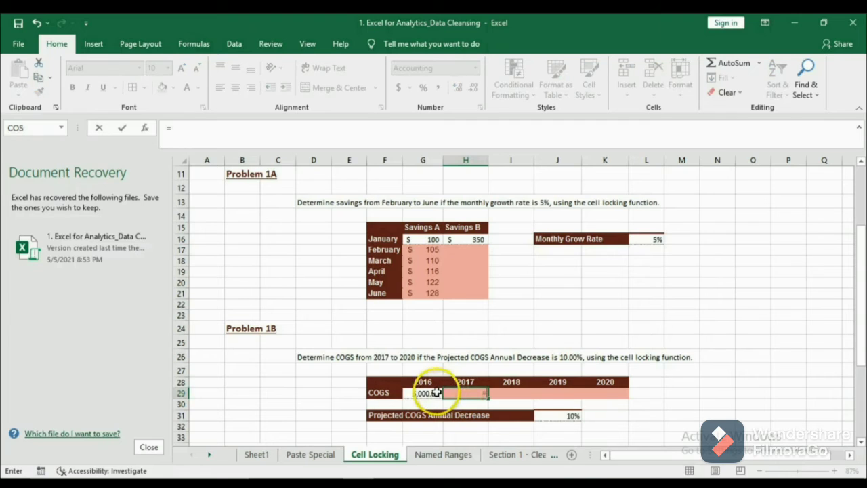
{"action": "left_click", "coordinate": [432, 392]}
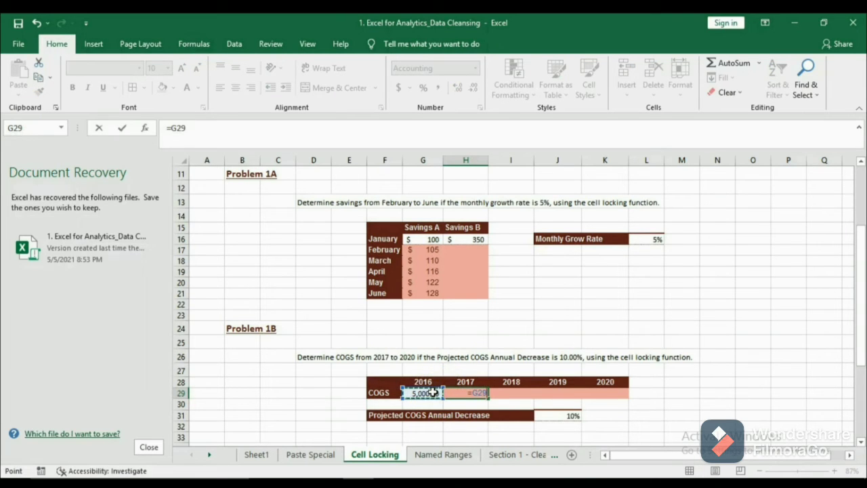
{"action": "type", "text": "*"}
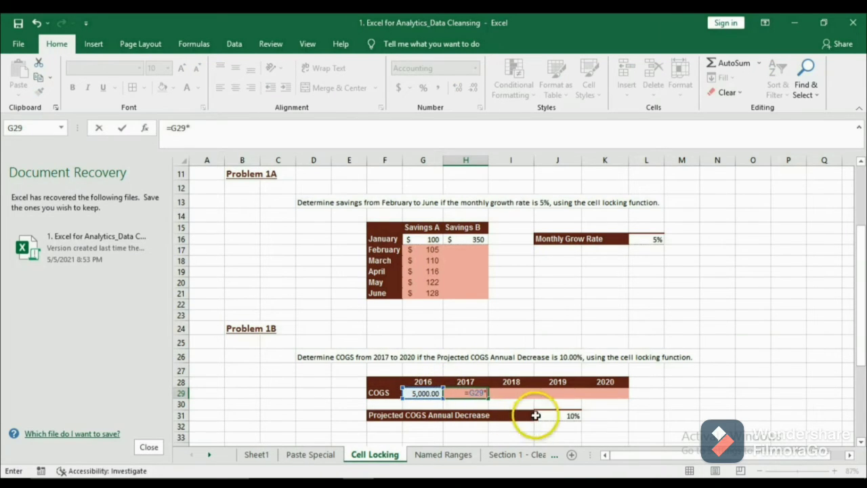
{"action": "left_click", "coordinate": [542, 417]}
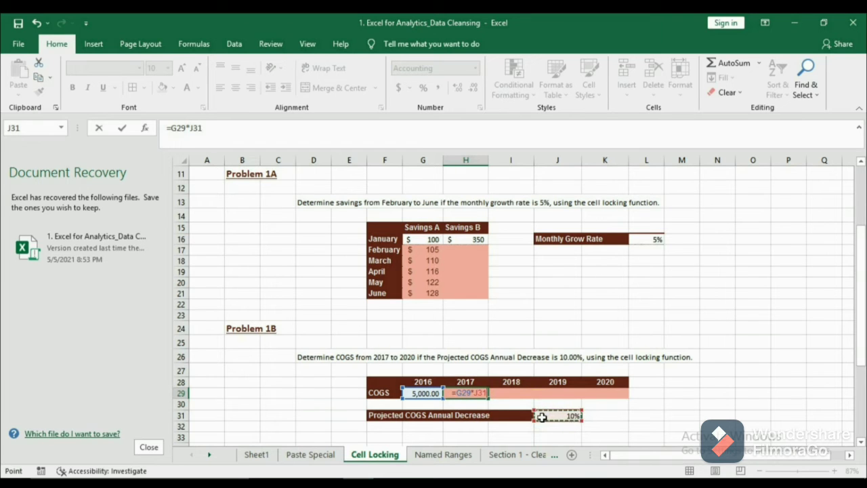
Step: Extend the H29 formula to =G29-(G29*$J$31), locking the annual decrease reference, and confirm it
{"action": "left_click", "coordinate": [463, 395]}
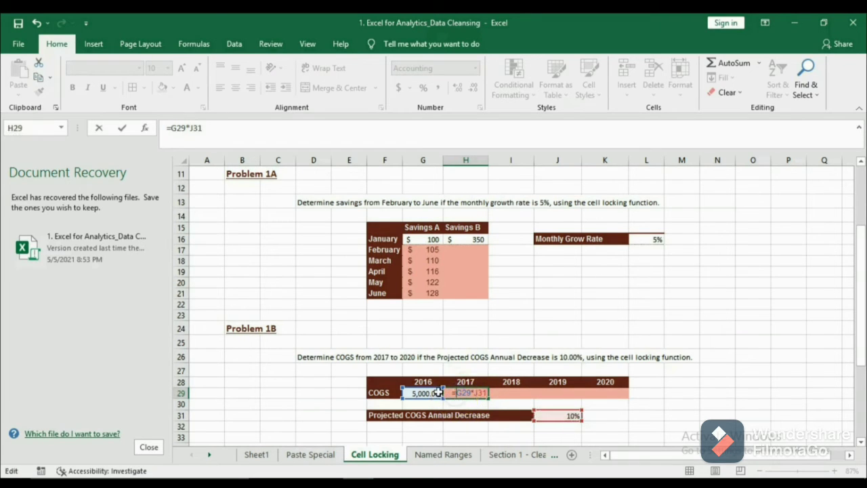
{"action": "left_click", "coordinate": [427, 392]}
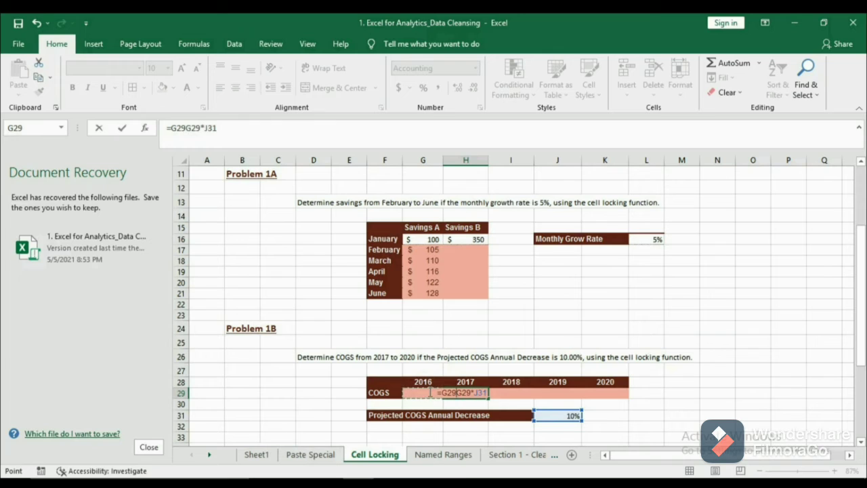
{"action": "type", "text": "-"}
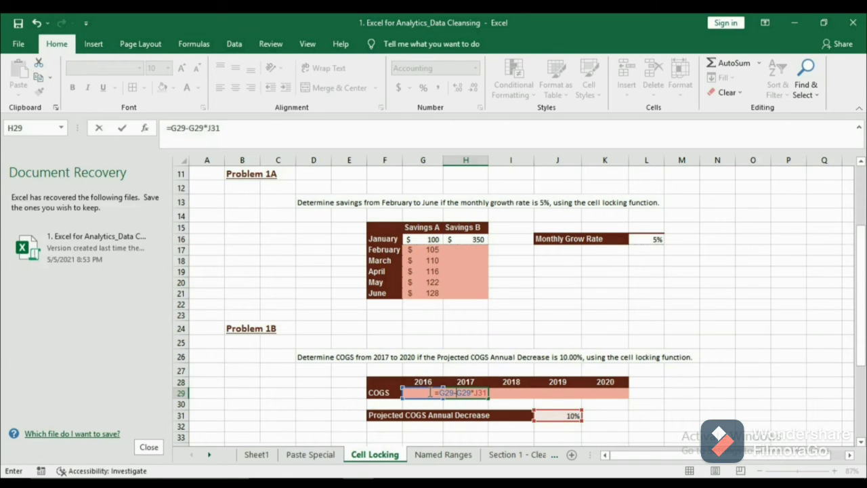
{"action": "type", "text": "("}
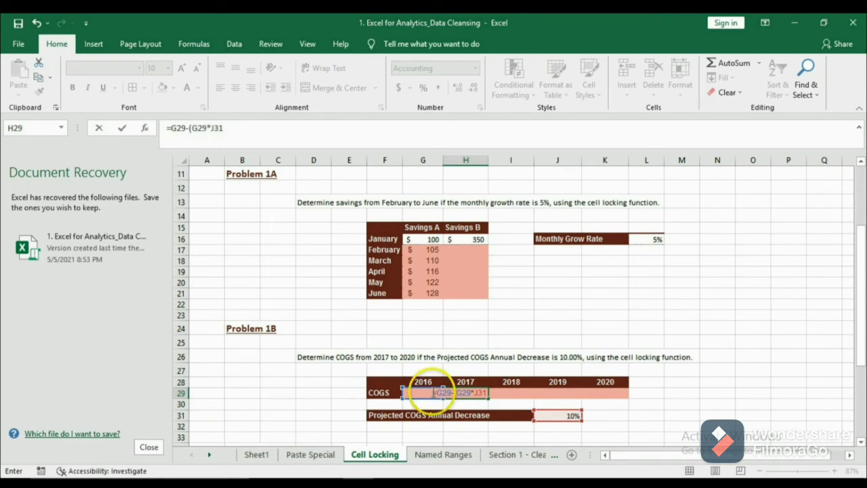
{"action": "left_click", "coordinate": [486, 393]}
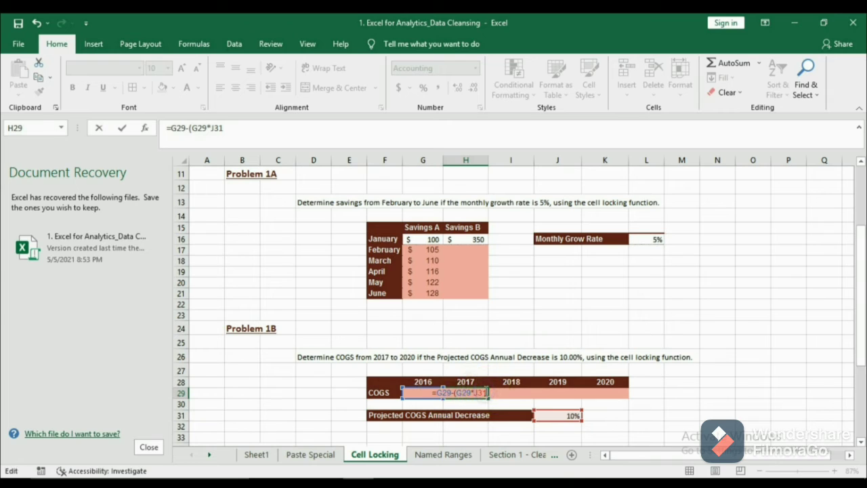
{"action": "type", "text": ")"}
{"action": "key", "text": "F4"}
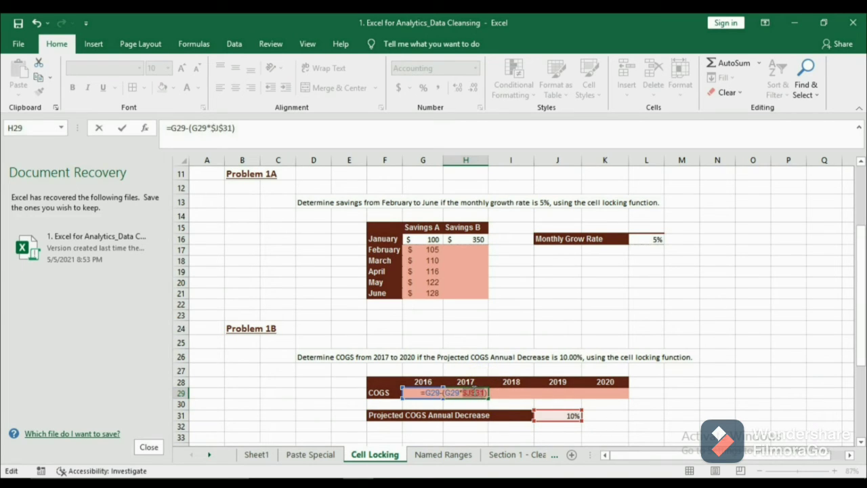
{"action": "key", "text": "Return"}
Step: Fill the 2017 COGS formula in H29 across through 2020 in K29
{"action": "left_click", "coordinate": [474, 393]}
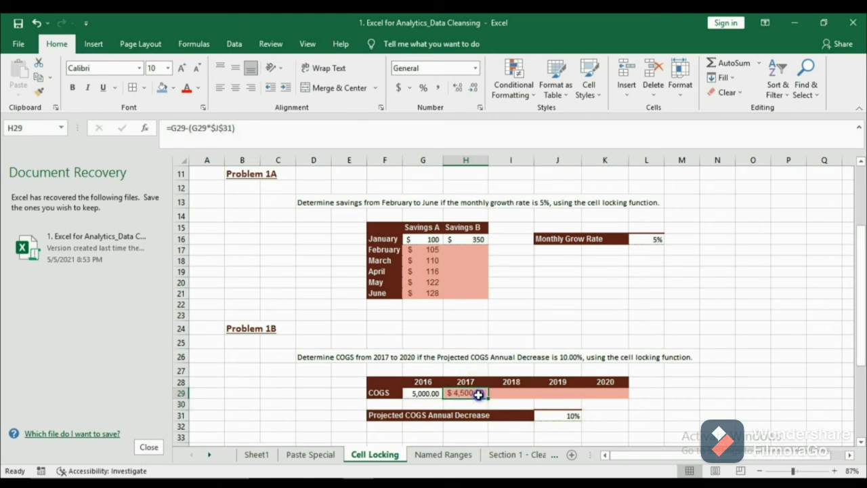
{"action": "left_click_drag", "start_coordinate": [486, 399], "coordinate": [617, 393]}
{"action": "scroll", "coordinate": [618, 393], "scroll_direction": "down", "scroll_amount": 1}
{"action": "left_click", "coordinate": [645, 365]}
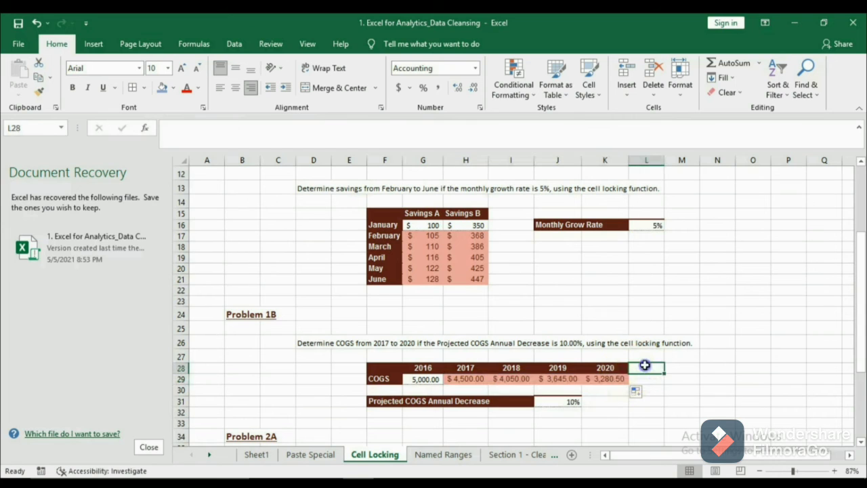
Step: Start the Problem 2A multiplication matrix formula in G39 by multiplying the row header by the column header, =F39*G38
{"action": "left_click_drag", "start_coordinate": [860, 333], "coordinate": [862, 403]}
{"action": "left_click", "coordinate": [424, 362]}
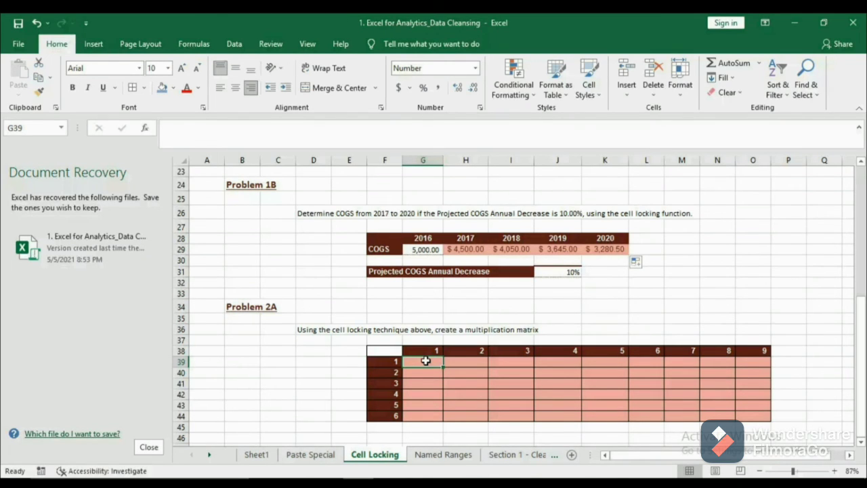
{"action": "key", "text": "ctrl+s"}
{"action": "type", "text": "="}
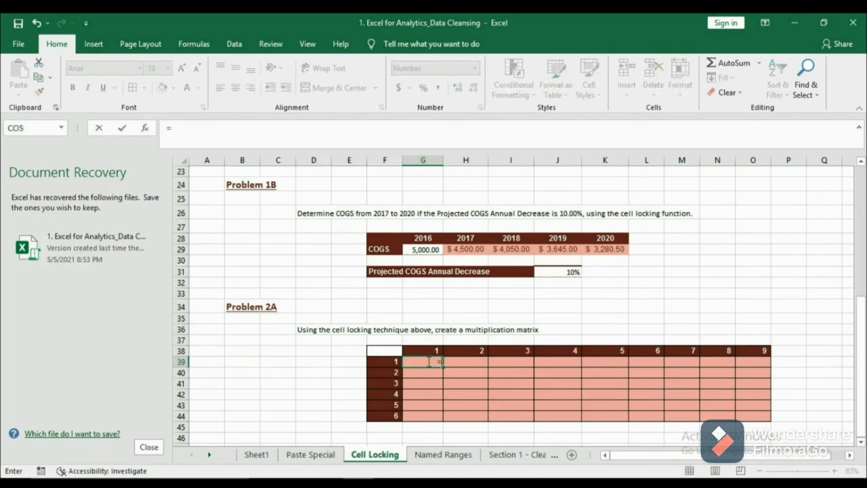
{"action": "left_click", "coordinate": [394, 362]}
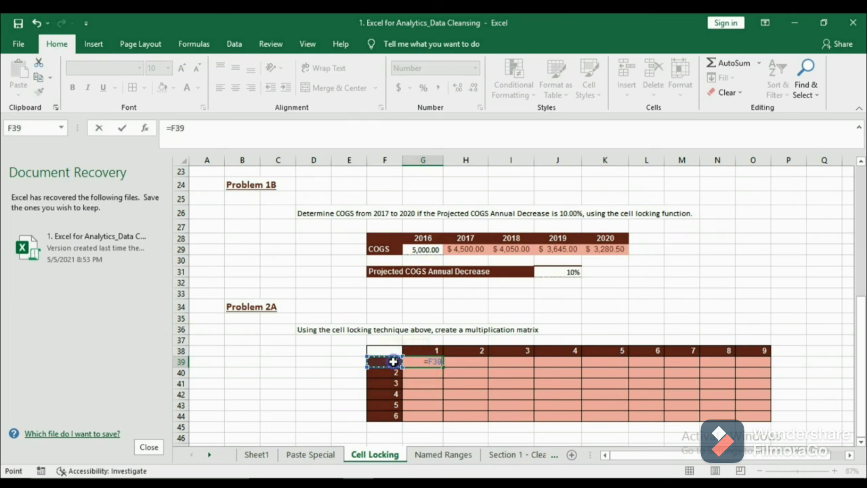
{"action": "left_click", "coordinate": [399, 362]}
{"action": "type", "text": "*"}
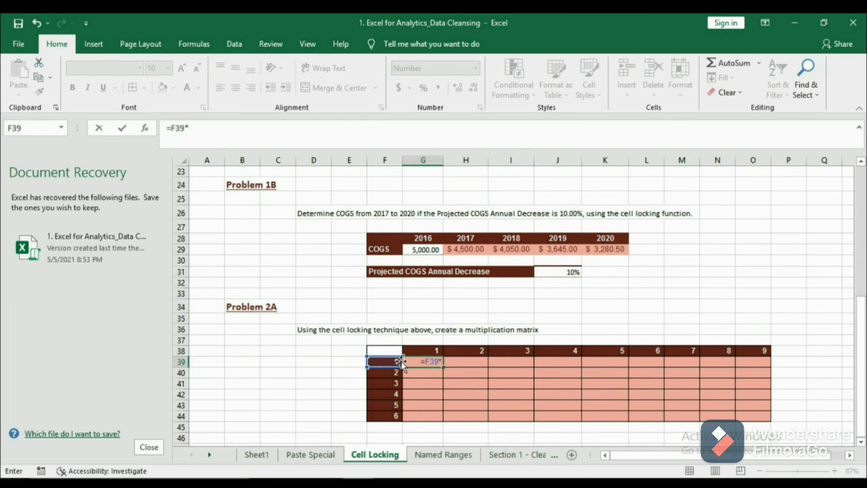
{"action": "left_click", "coordinate": [424, 351]}
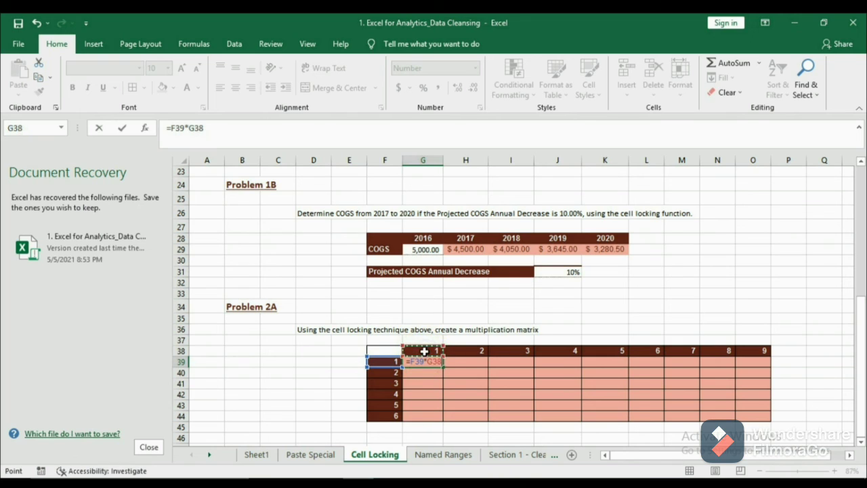
Step: Lock column F and row 38 in the G39 formula so it reads =$F39*G$38, and confirm it
{"action": "double_click", "coordinate": [412, 362]}
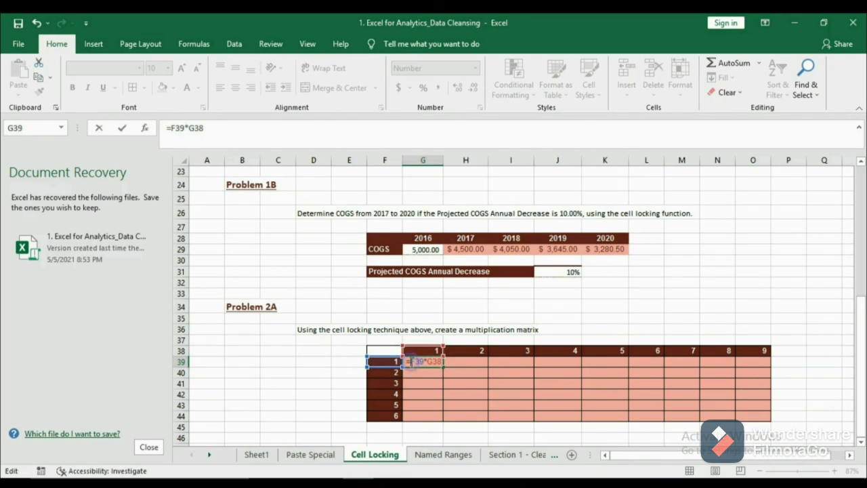
{"action": "left_click", "coordinate": [419, 361]}
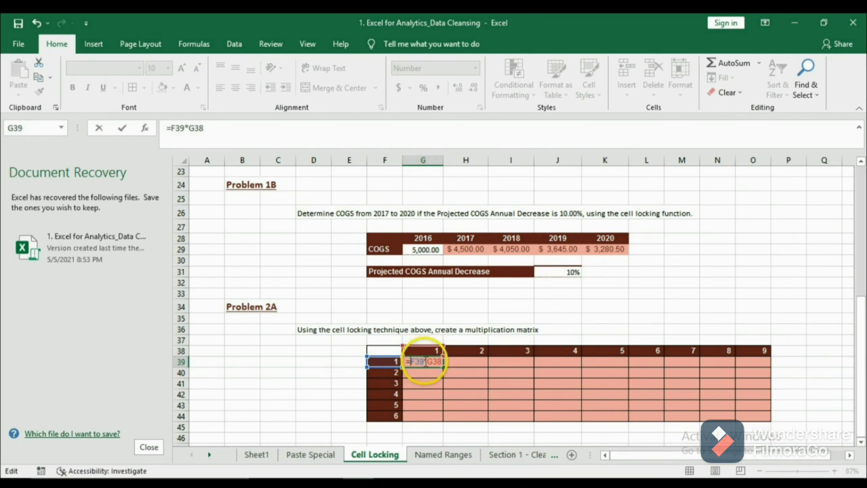
{"action": "key", "text": "F4"}
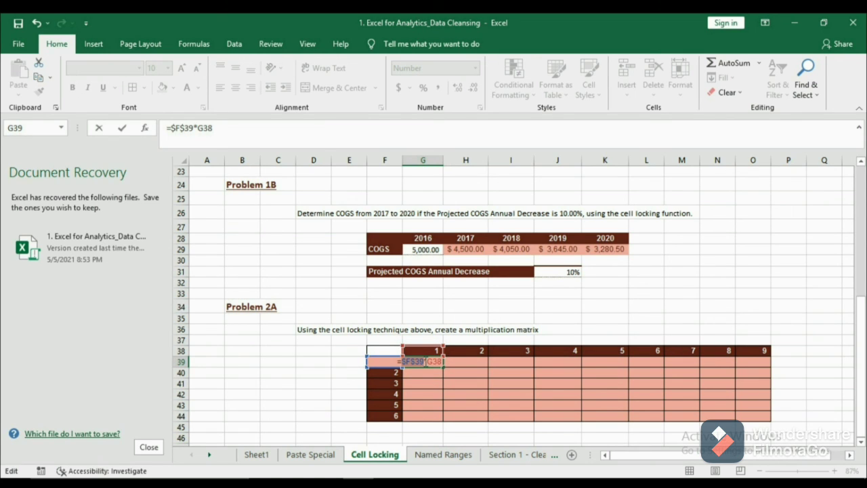
{"action": "key", "text": "F4"}
{"action": "key", "text": "F4"}
{"action": "left_click", "coordinate": [428, 361]}
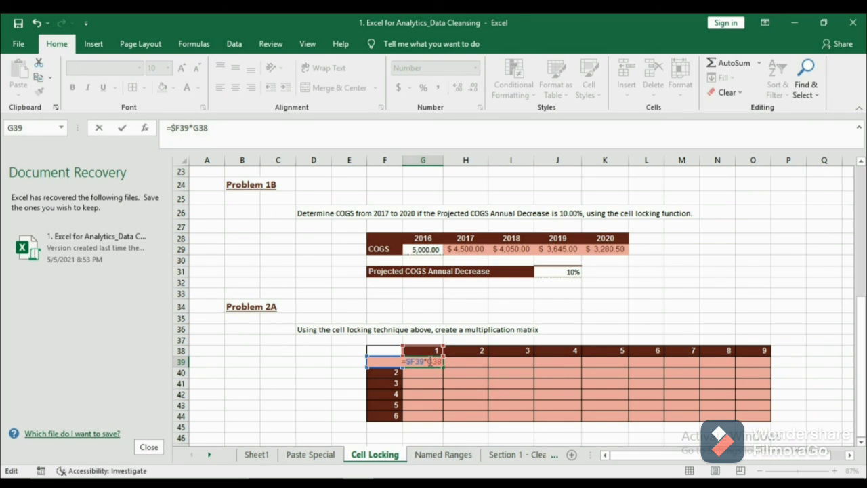
{"action": "key", "text": "F4"}
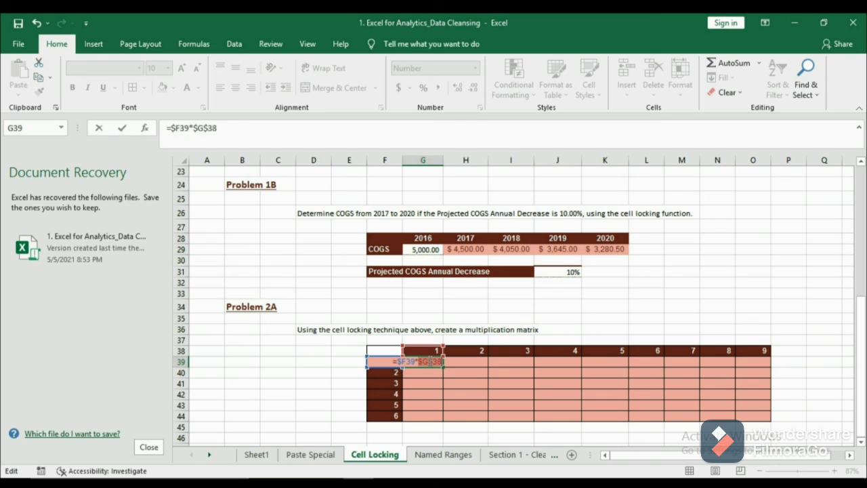
{"action": "key", "text": "F4"}
{"action": "key", "text": "Return"}
Step: Fill the G39 formula across and down the whole multiplication matrix, through O44
{"action": "left_click", "coordinate": [434, 361]}
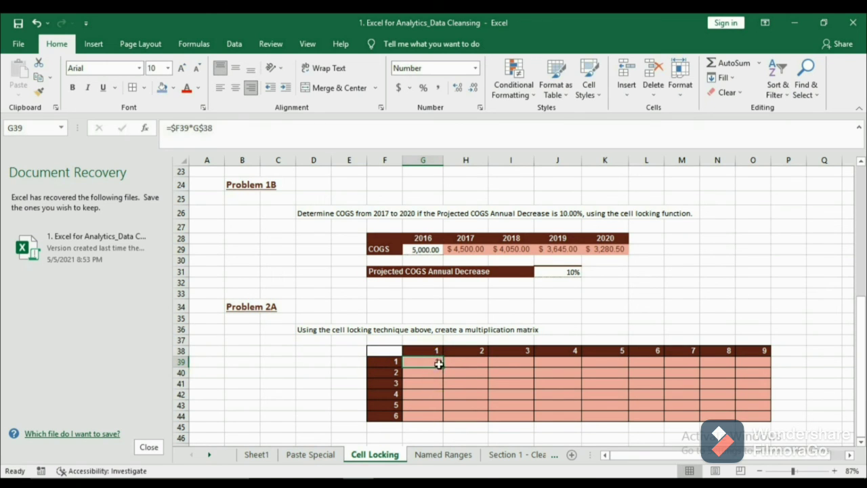
{"action": "left_click_drag", "start_coordinate": [441, 365], "coordinate": [784, 414]}
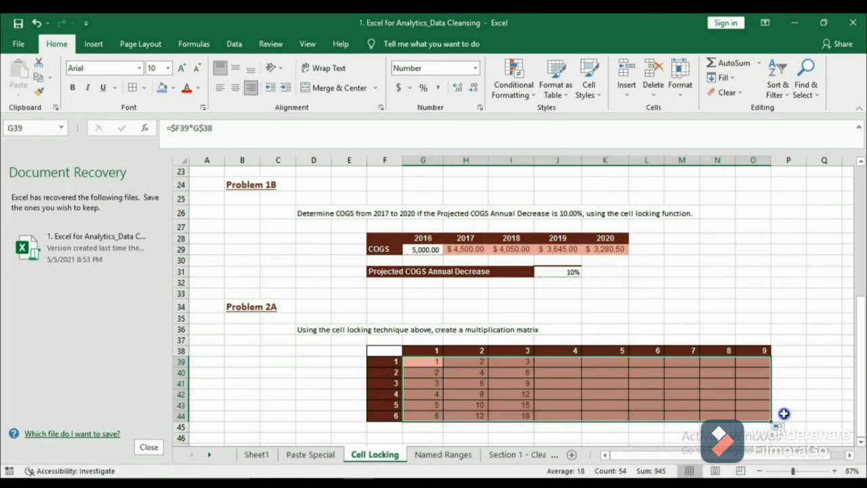
{"action": "left_click", "coordinate": [780, 381]}
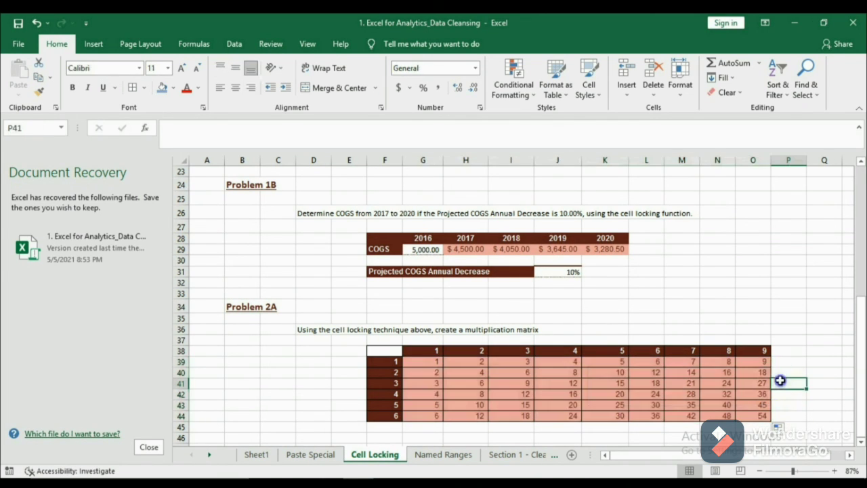
{"action": "left_click", "coordinate": [783, 361]}
{"action": "scroll", "coordinate": [785, 340], "scroll_direction": "down", "scroll_amount": 1}
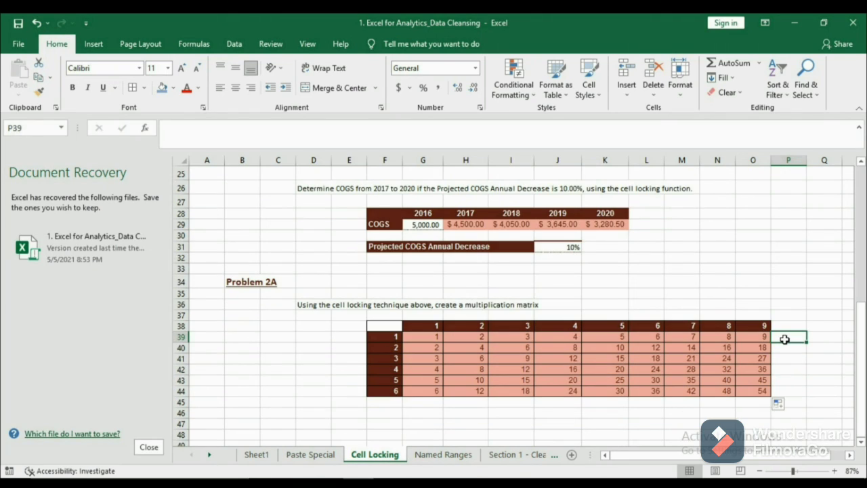